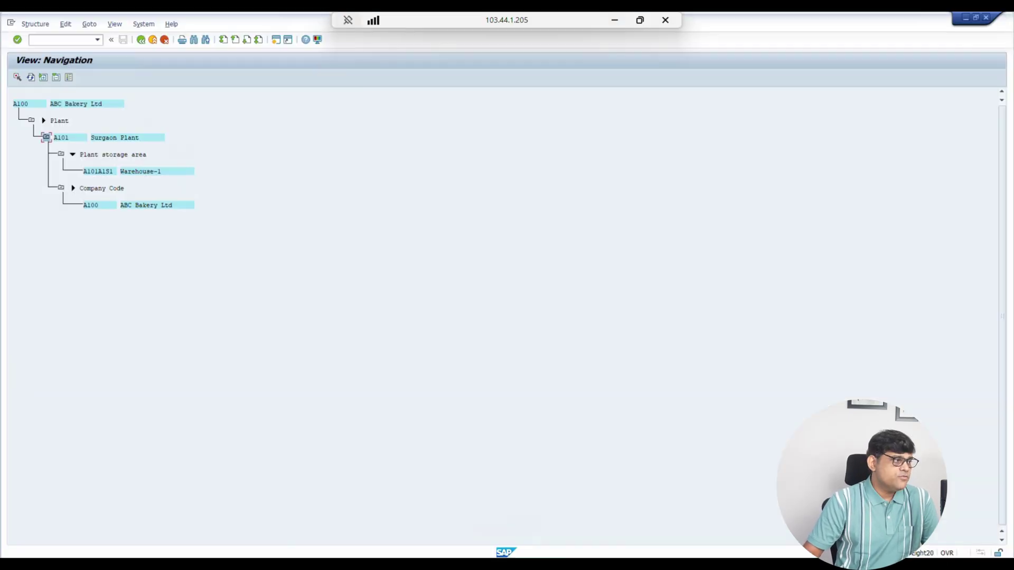
Return to the implementation guide, collapse Materials Management and expand Logistics - General under Enterprise Structure > Definition
mouse_move(157, 563)
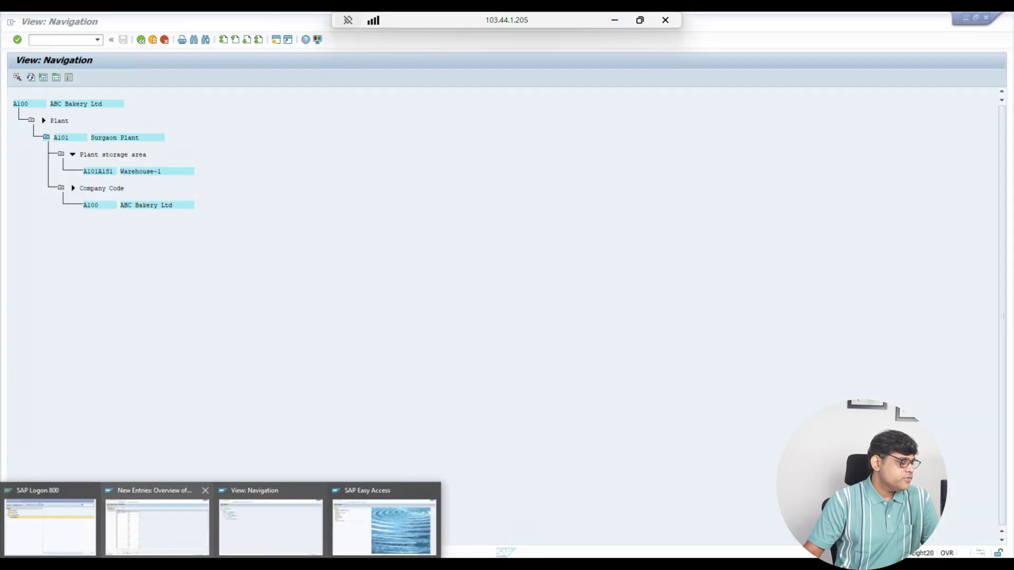
click(158, 523)
click(153, 40)
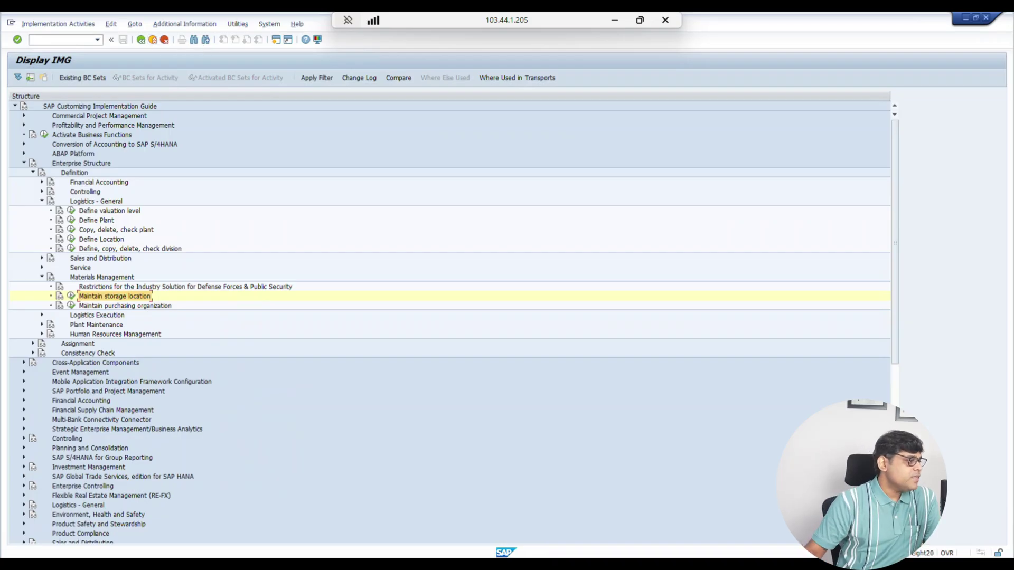
double_click(132, 278)
click(42, 201)
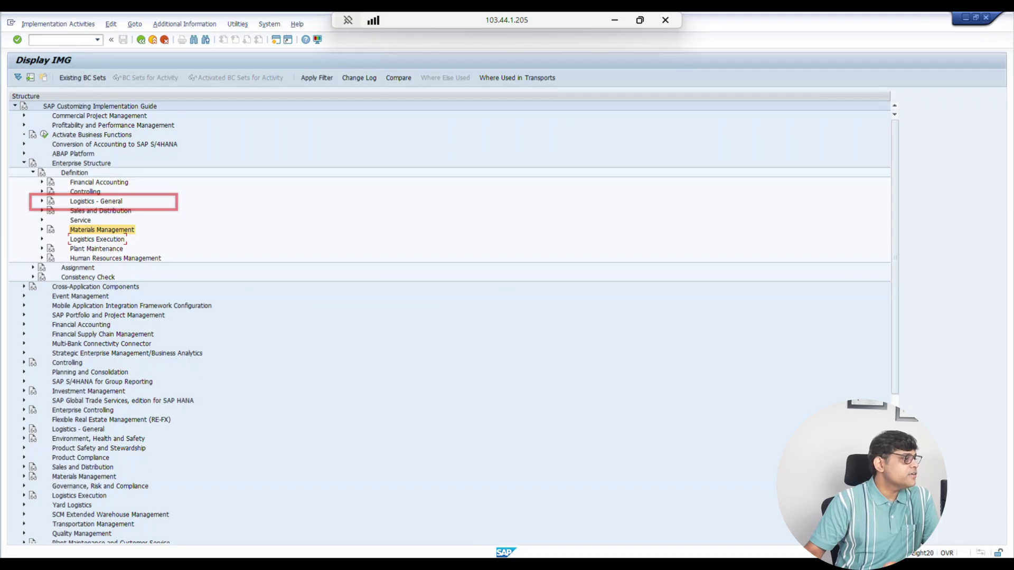
click(42, 201)
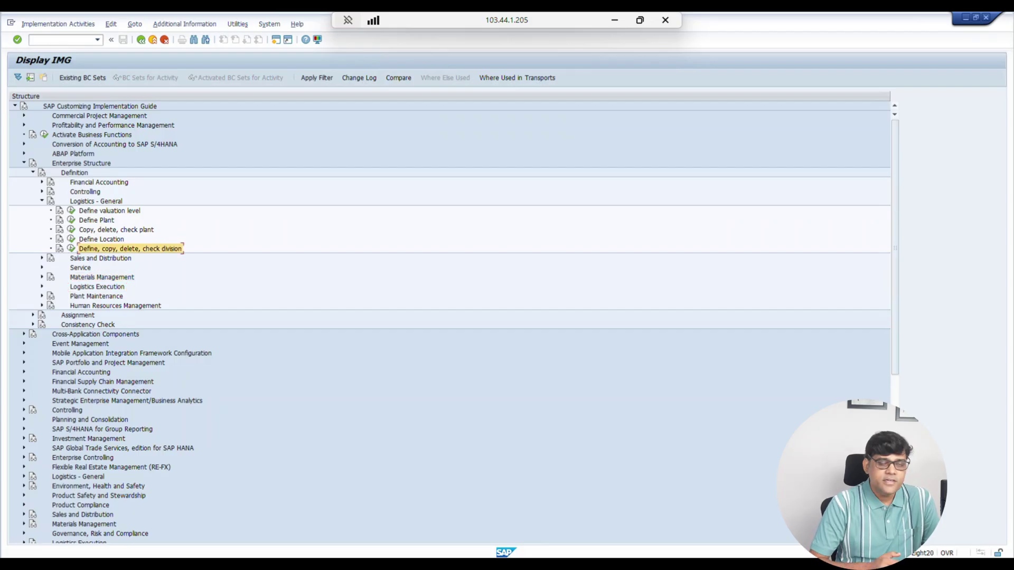
Open the Define Division activity from the define, copy, delete, check division entry and start adding new entries
click(70, 248)
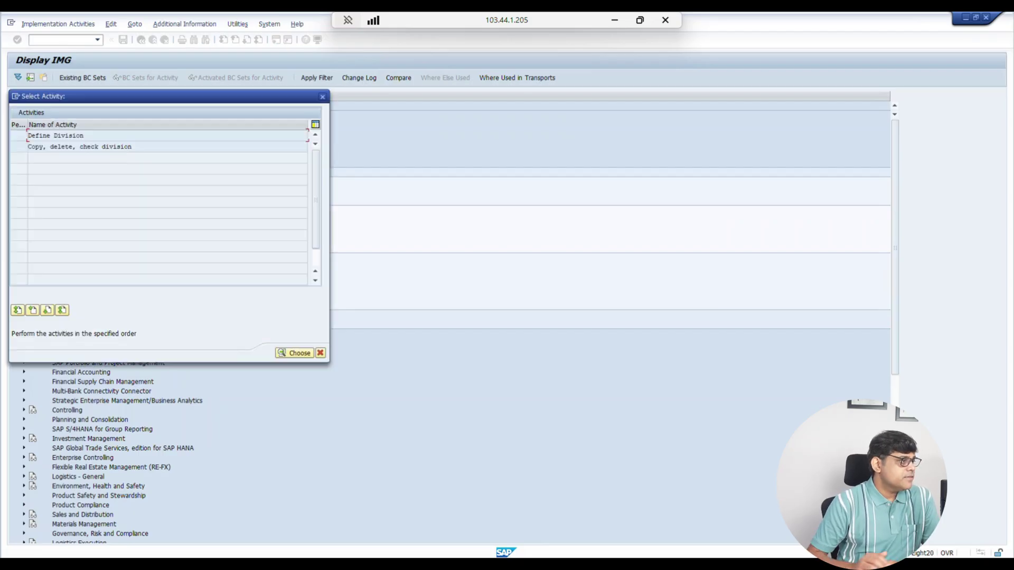
key(Return)
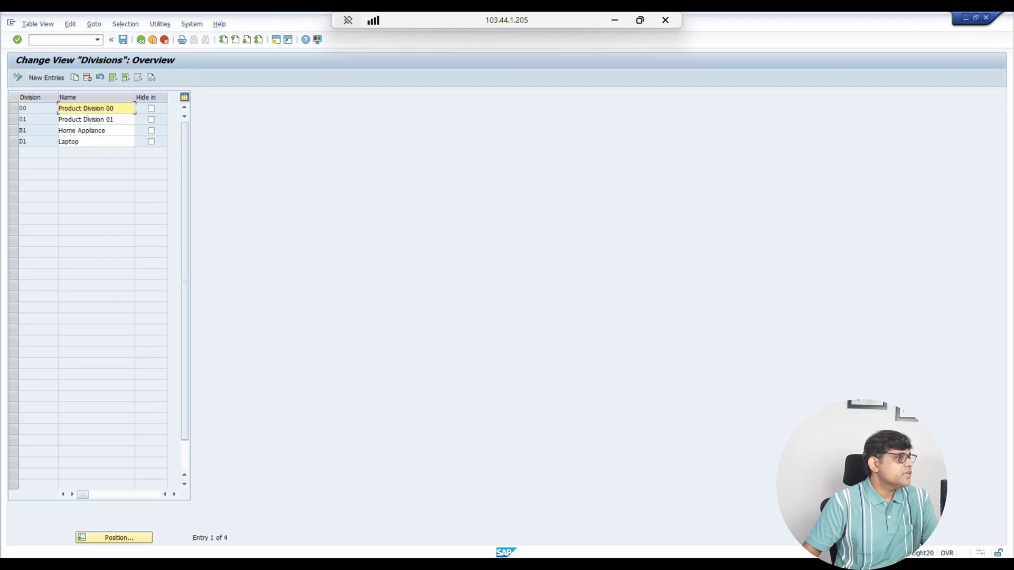
click(50, 78)
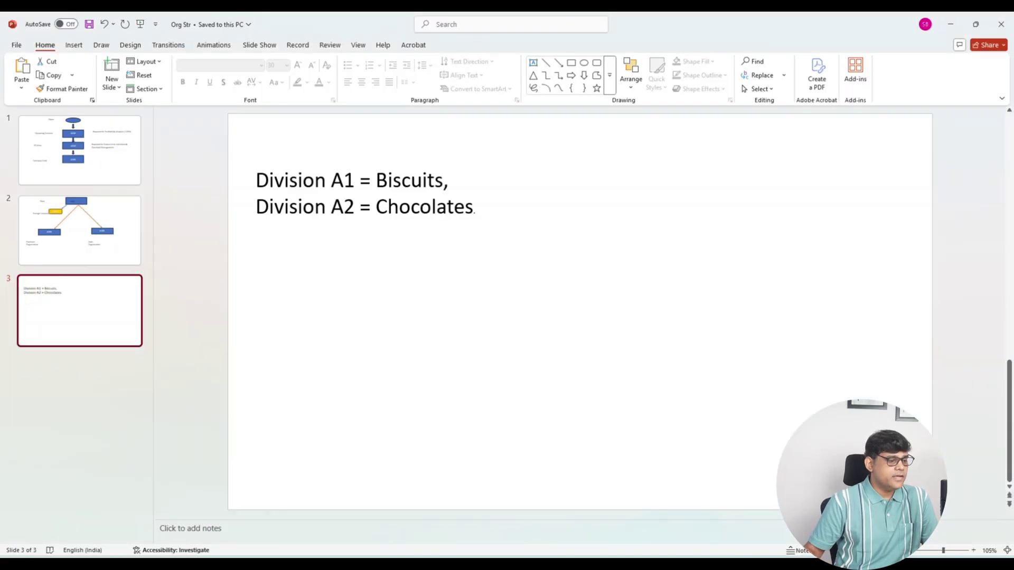
Enter division A1 with the name Buscuits in the first row of the new entries
key(alt+Tab)
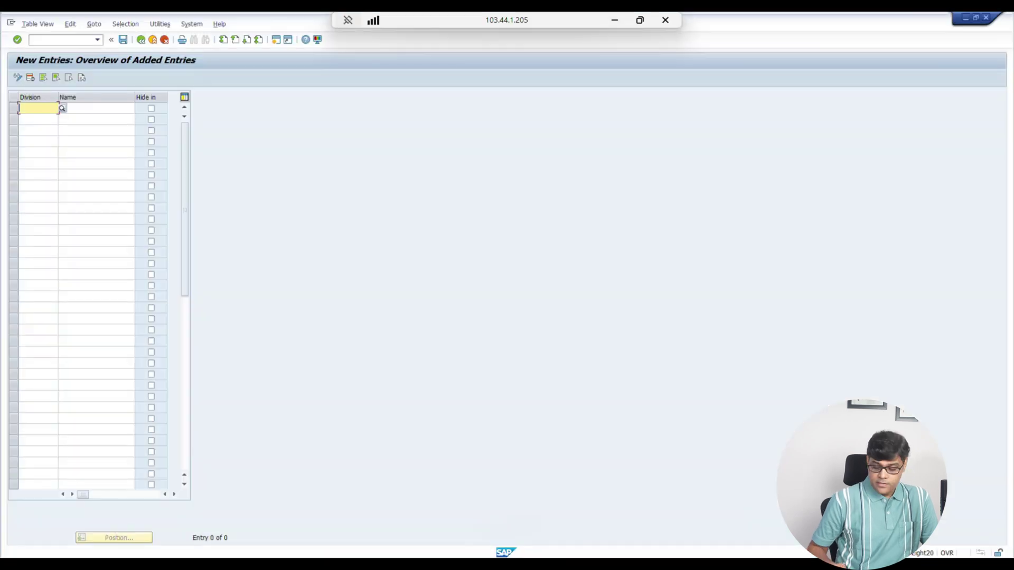
text(A1)
key(Tab)
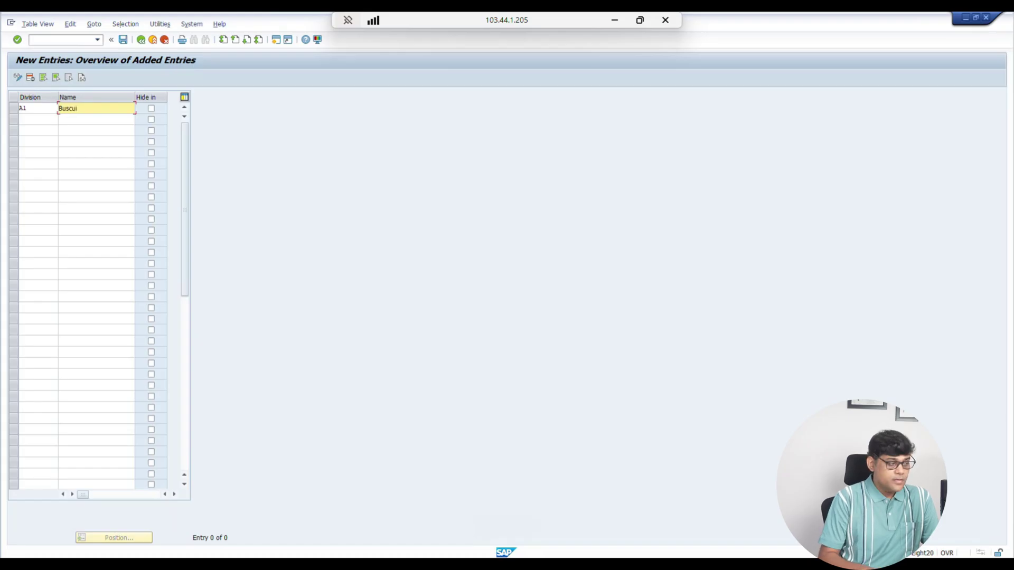
key(Tab)
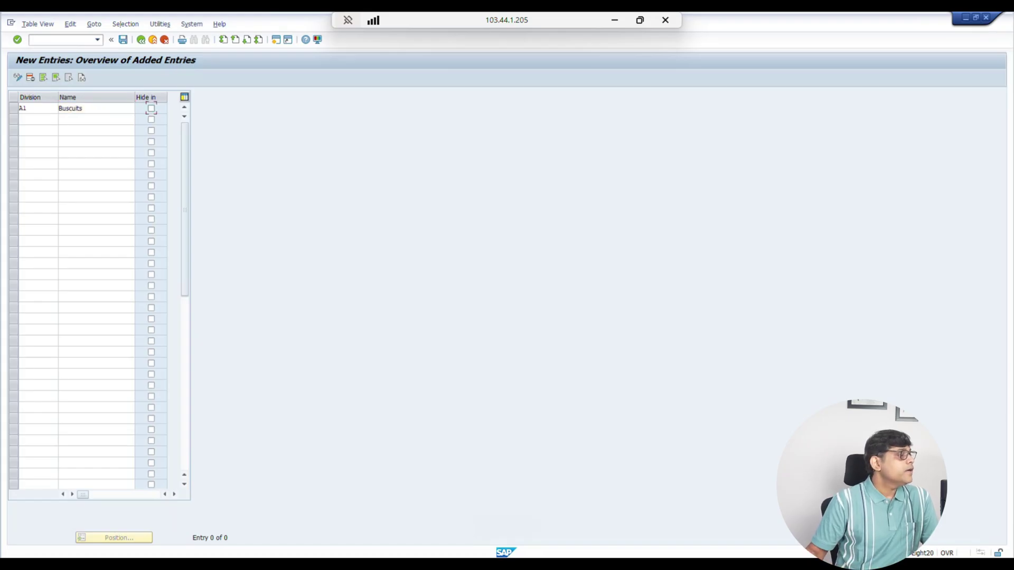
Add division A2 in the second row and name it with the Chocolates text copied from the PowerPoint slide
key(Tab)
text(A2)
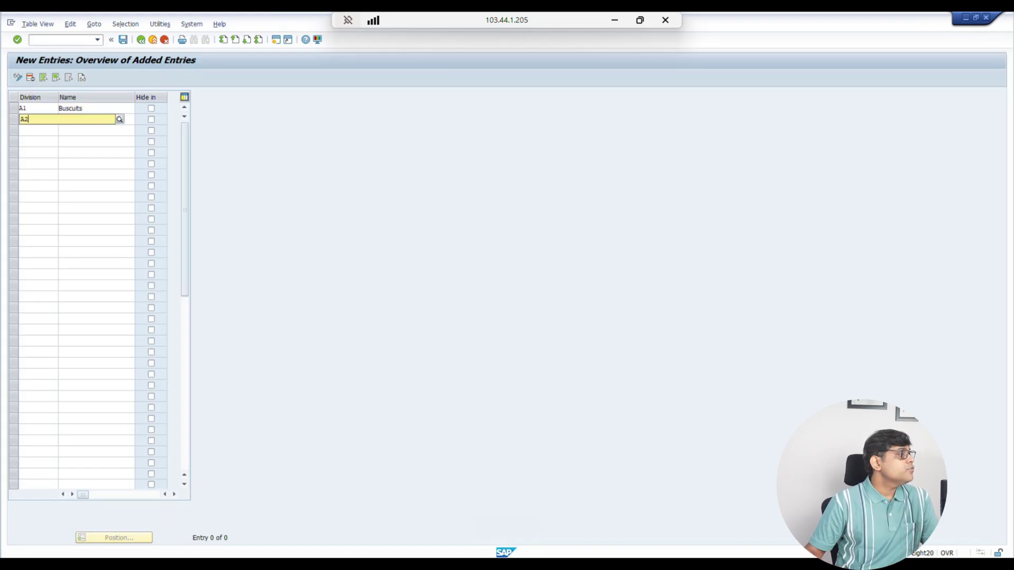
key(Tab)
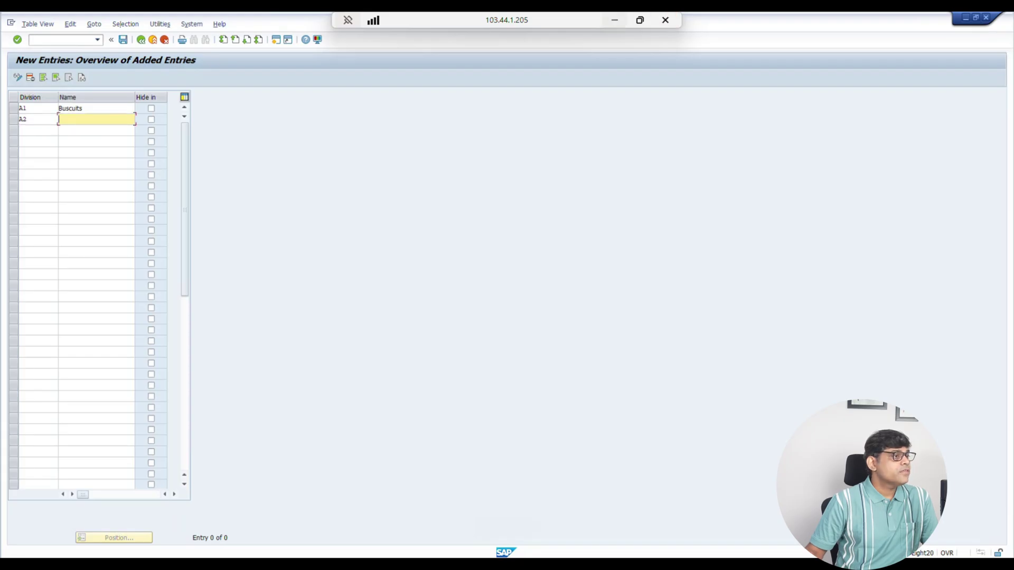
click(614, 20)
drag(376, 207, 474, 207)
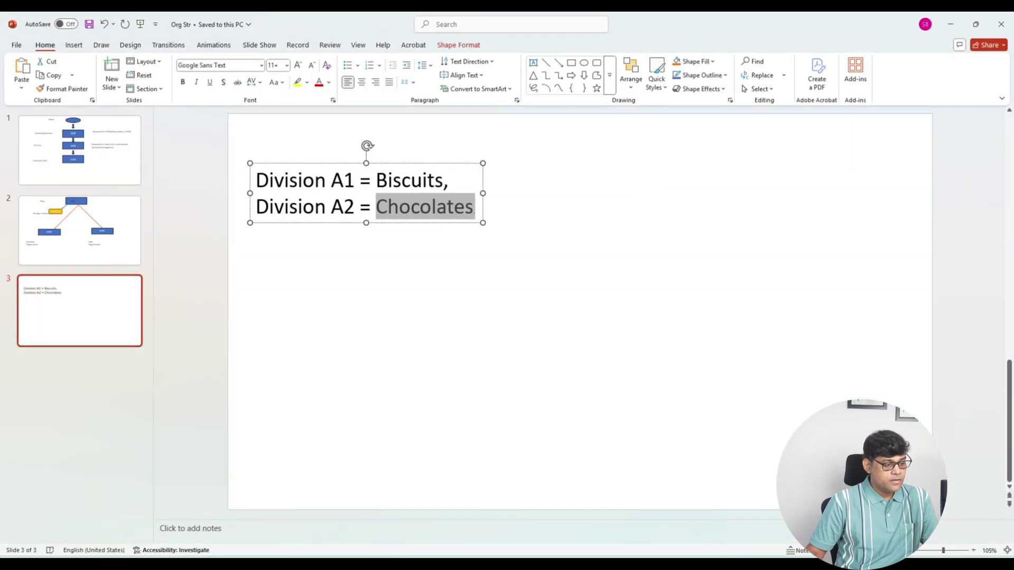
key(ctrl+c)
key(alt+Tab)
key(ctrl+v)
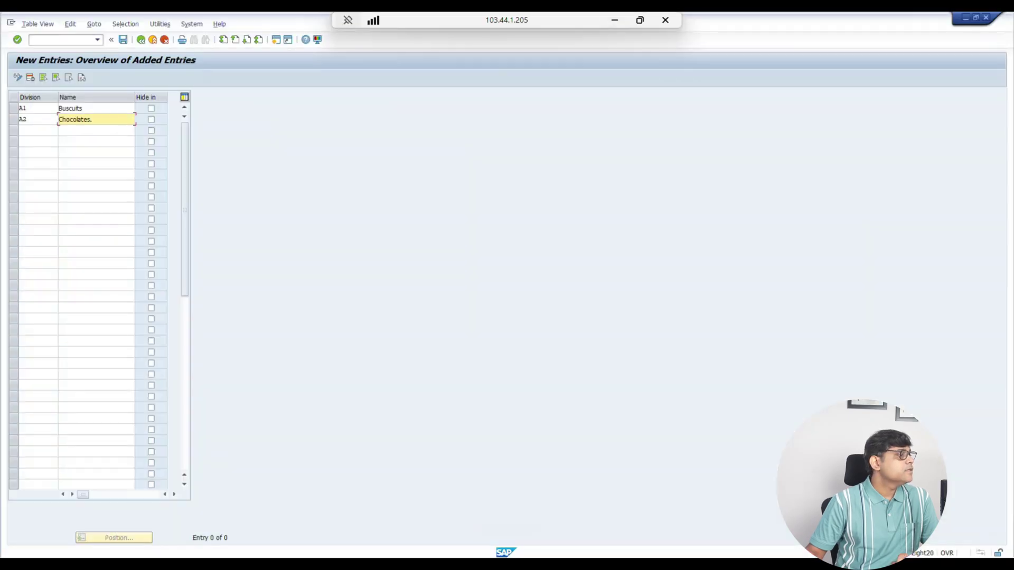
Save the new divisions to the proposed ABC Bakery Ltd customizing request and return to the implementation guide
key(ctrl+s)
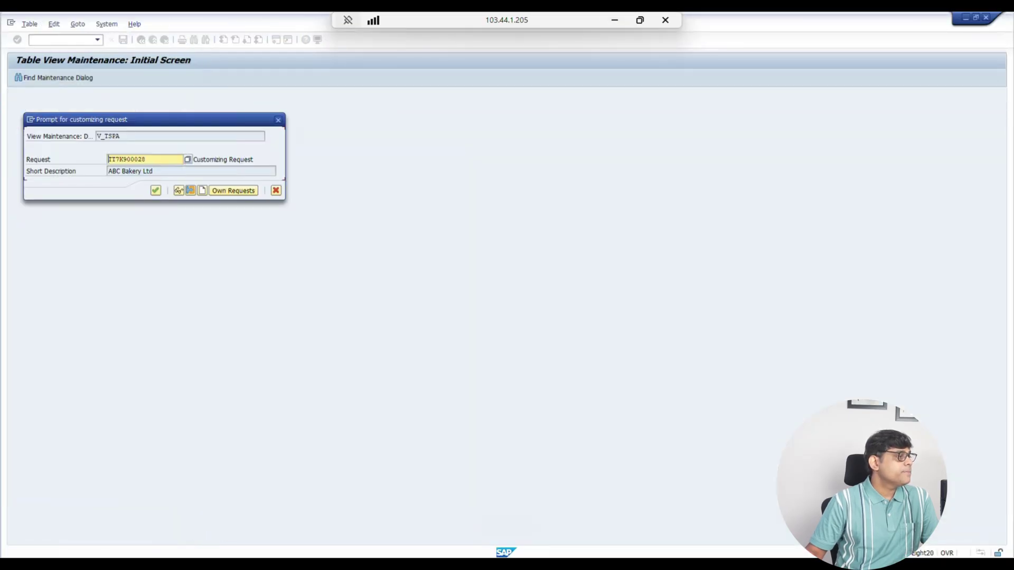
key(Return)
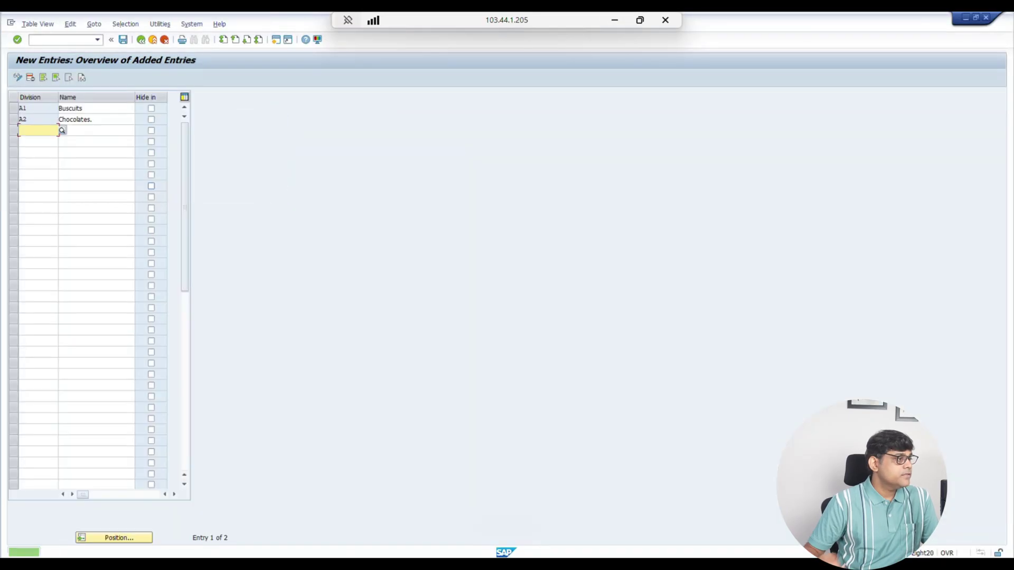
click(153, 40)
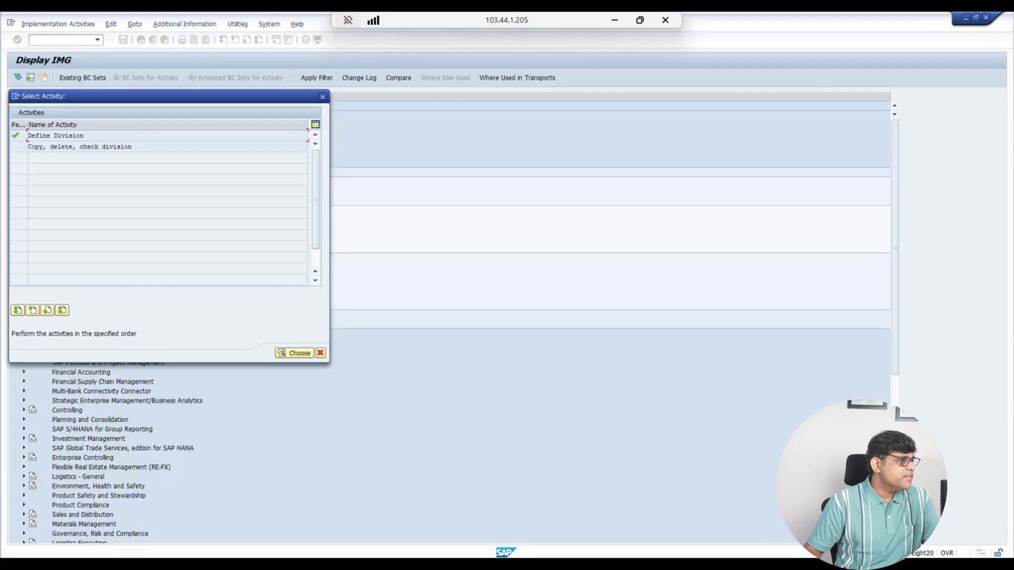
click(320, 353)
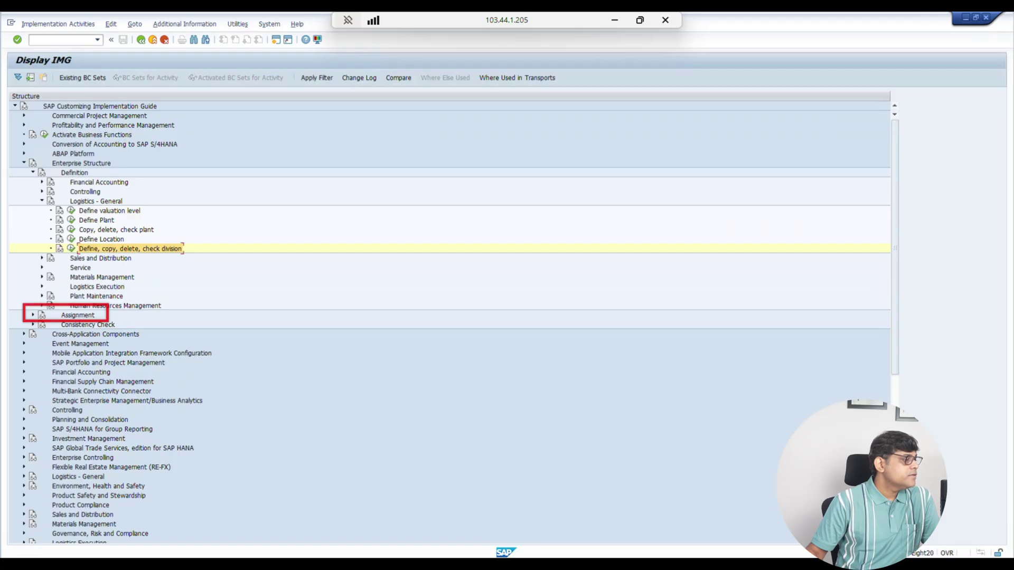
Expand the Assignment node under Enterprise Structure and its Logistics - General branch
click(32, 314)
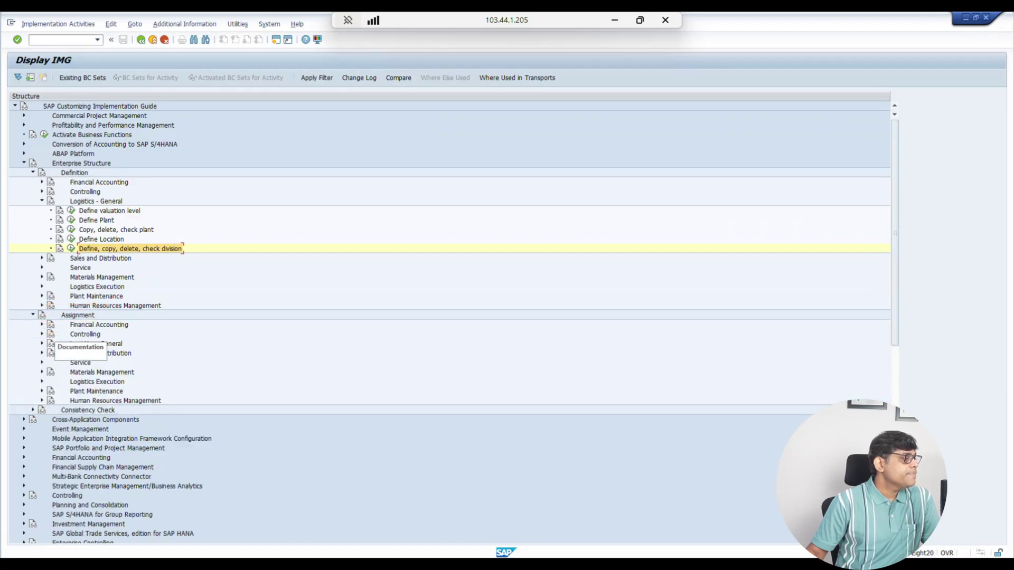
click(42, 343)
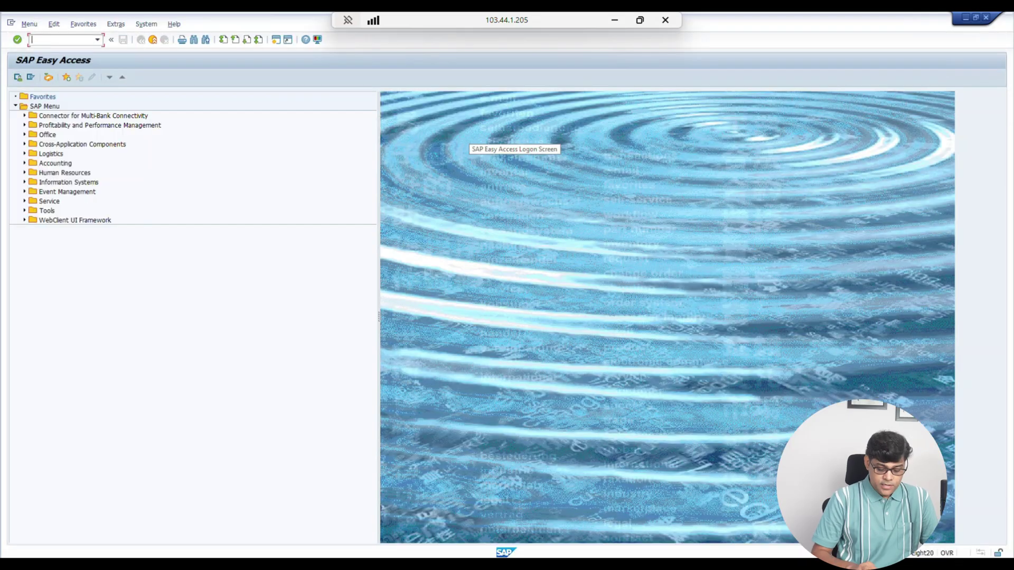
Run transaction MM03 and open the view selection for material 28
text(MM)
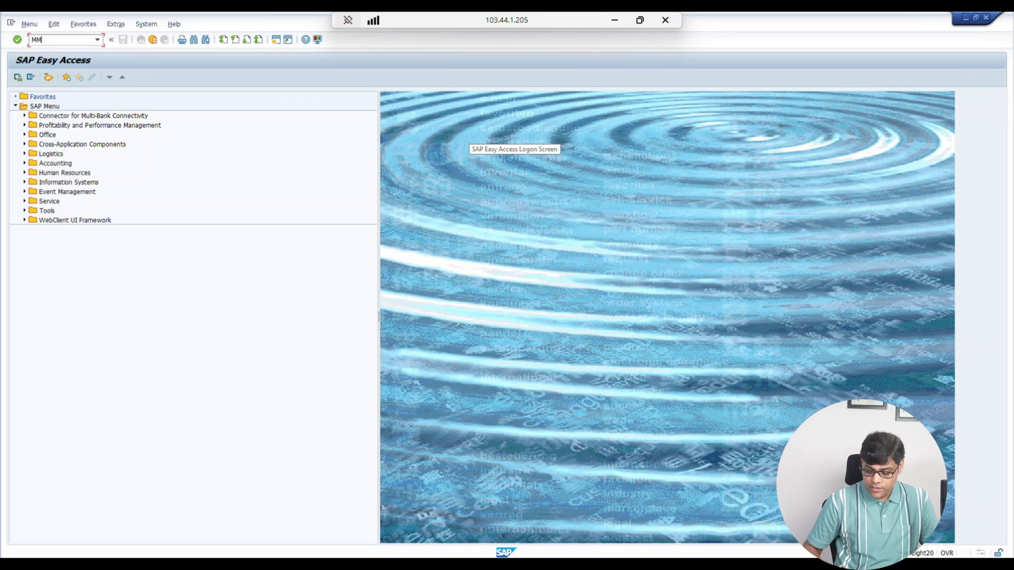
text(03)
key(Return)
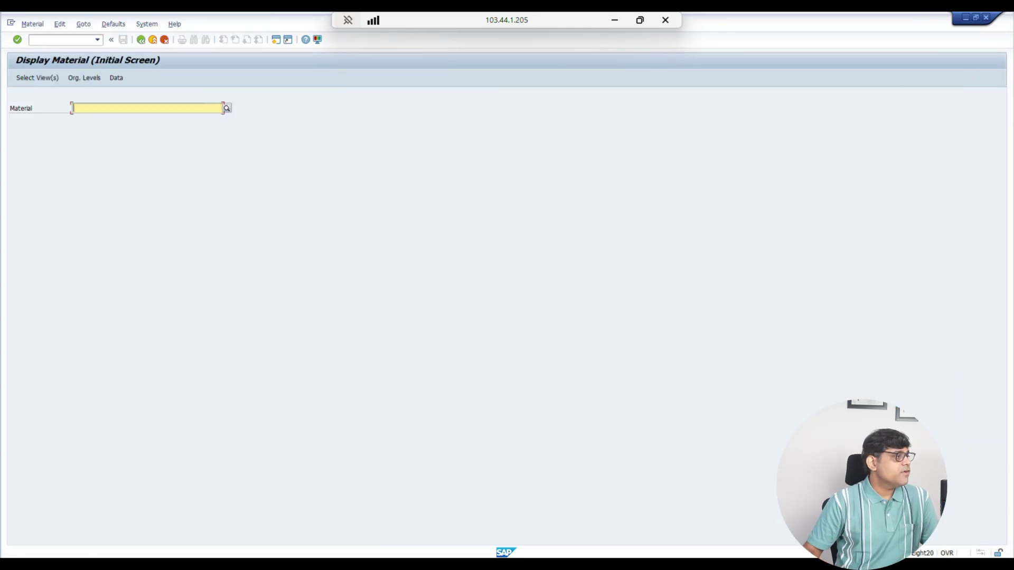
text(28)
key(Return)
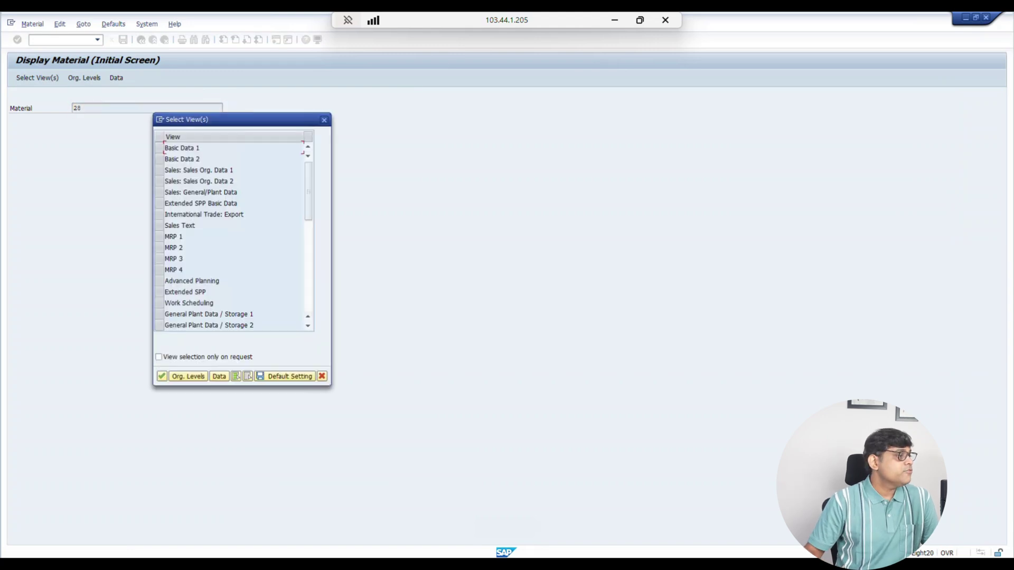
Display the material's Sales: Sales Org. Data 1 view for sales organization Z4SO and distribution channel E1
click(160, 170)
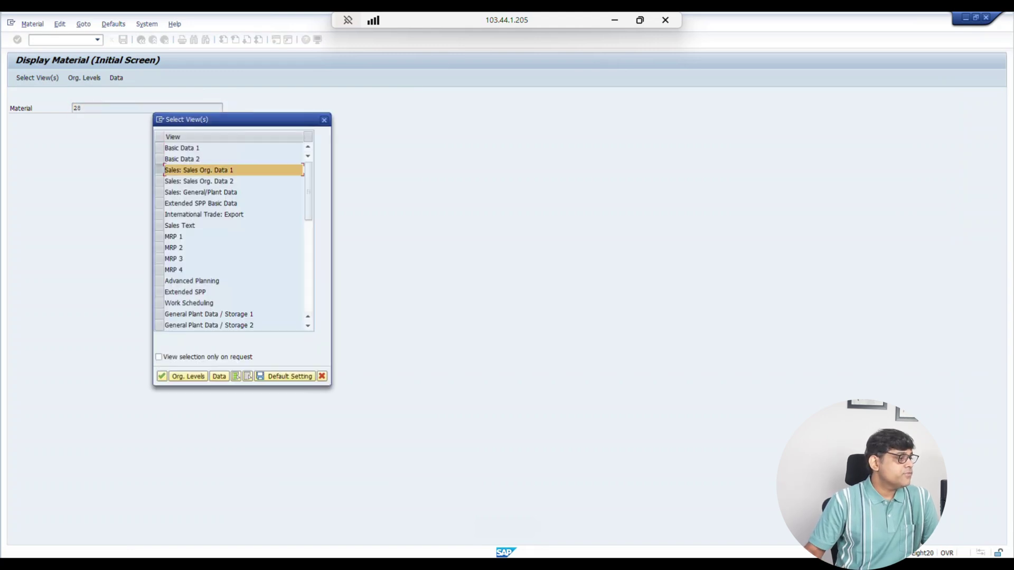
key(Return)
key(Tab)
text(Z4)
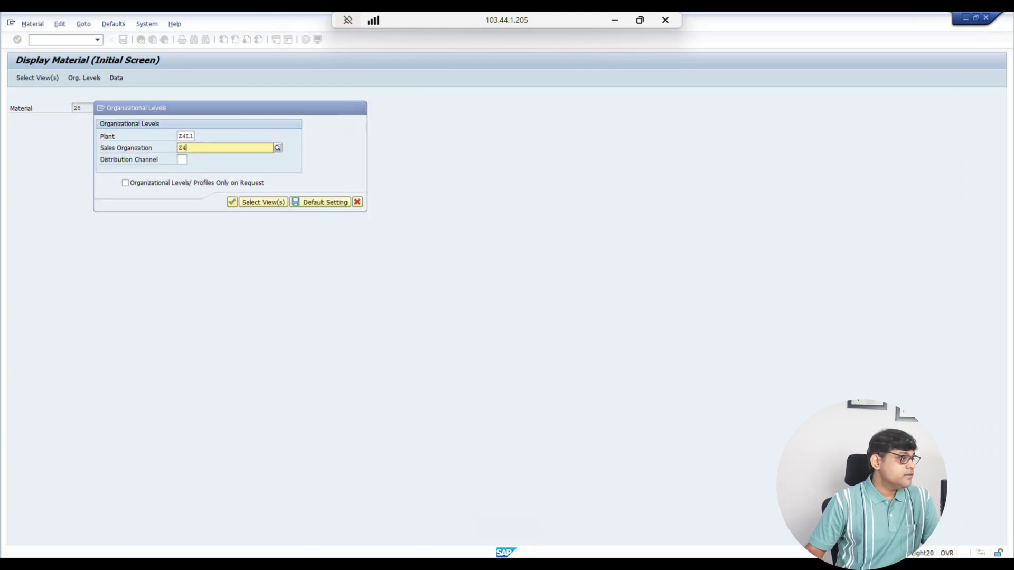
key(Return)
key(Tab)
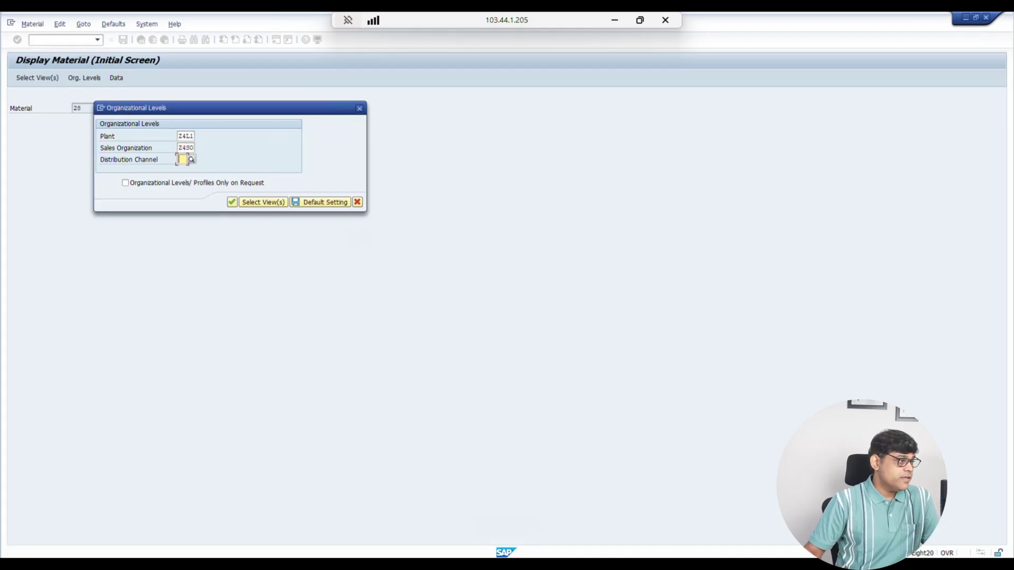
key(F4)
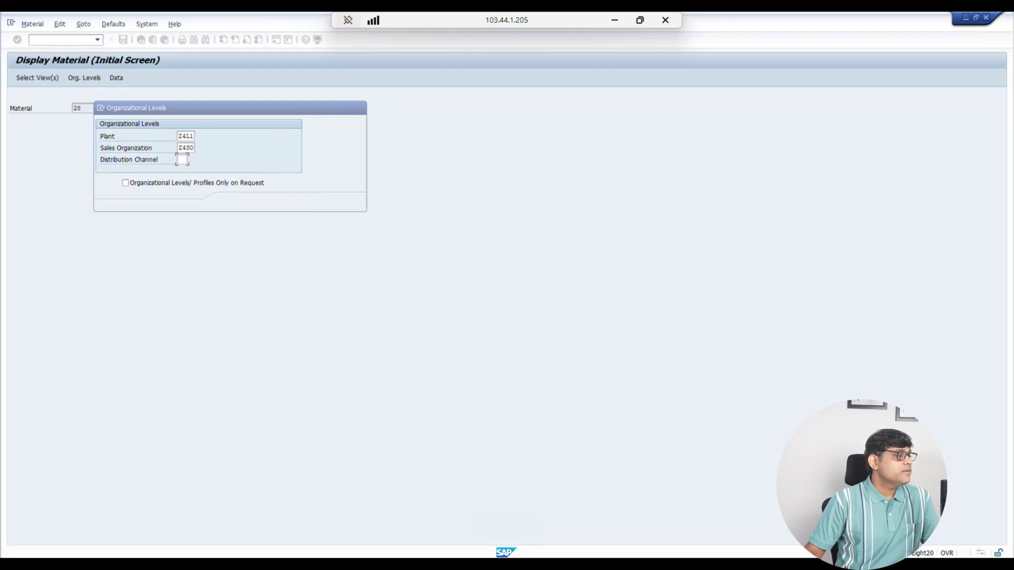
key(Return)
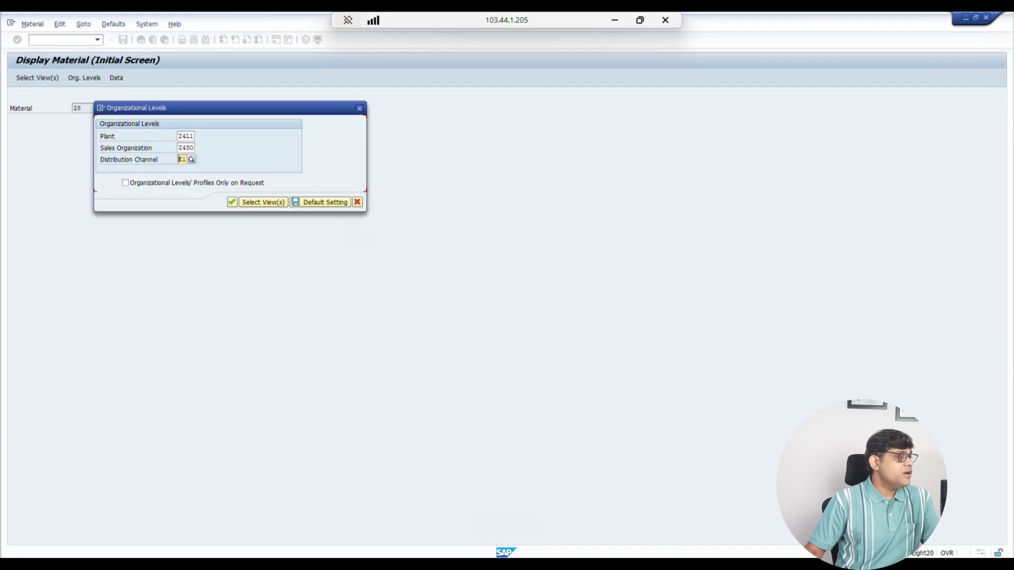
key(Return)
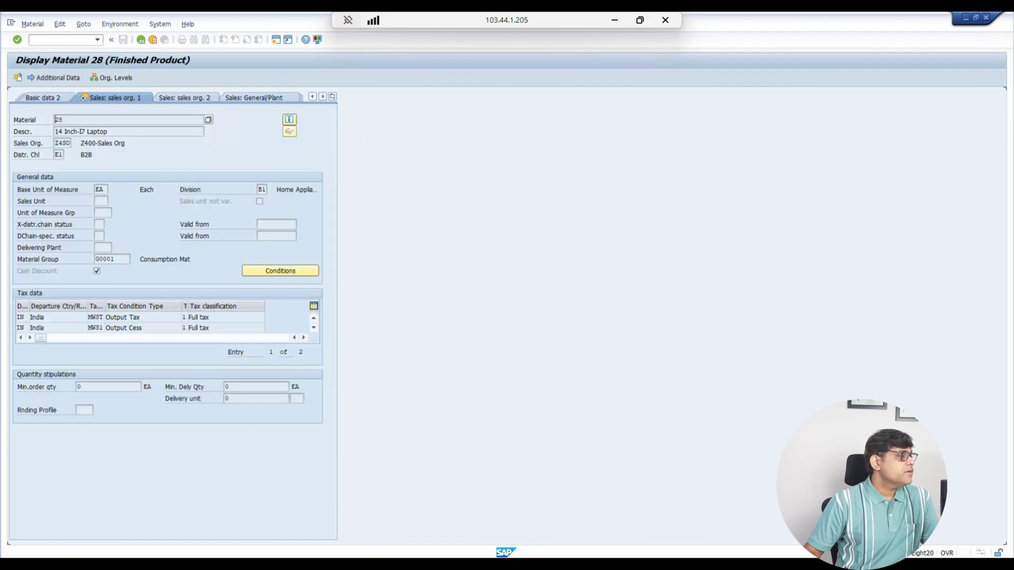